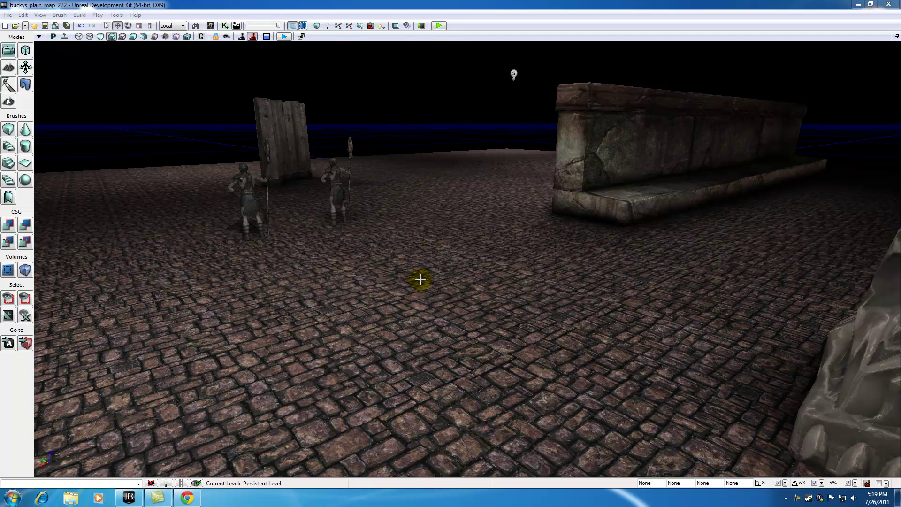
Step: Select the left statue KActor_1 and open its Properties window with F4
left_click(246, 189)
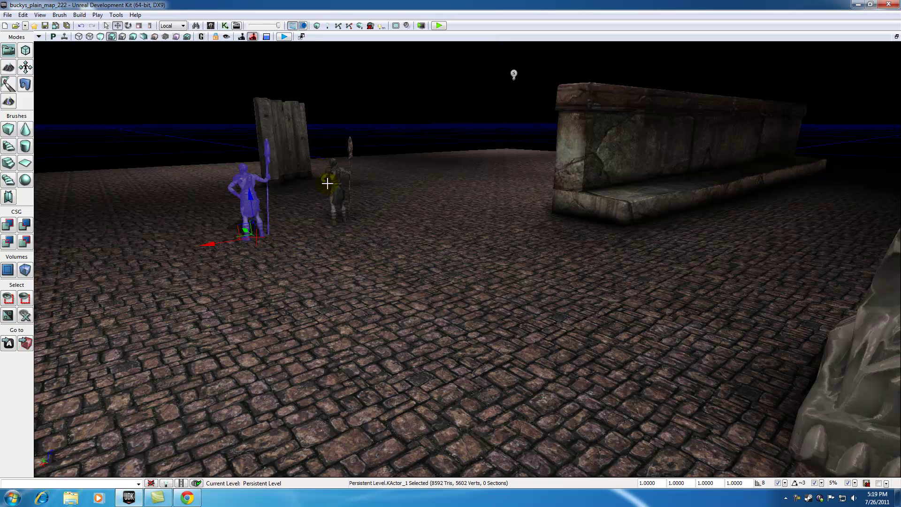
left_click(339, 174)
left_click(246, 182)
key("F4")
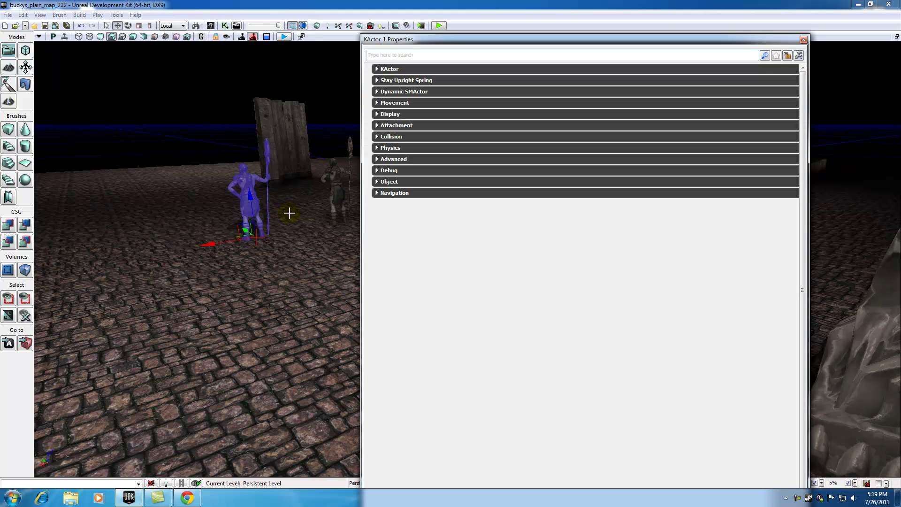
Step: Expand Collision, Collision Component and its nested Collision subcategory to show RBChannel and Collision Type
left_click(377, 137)
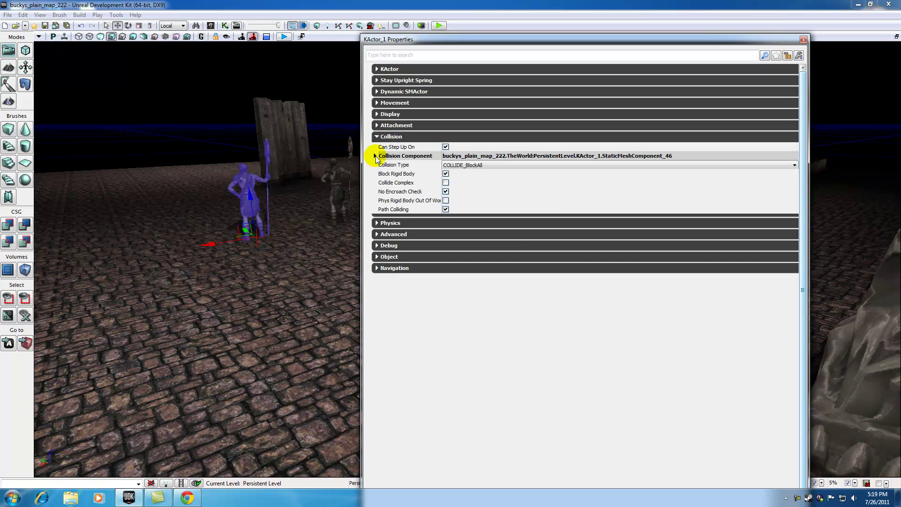
left_click(375, 156)
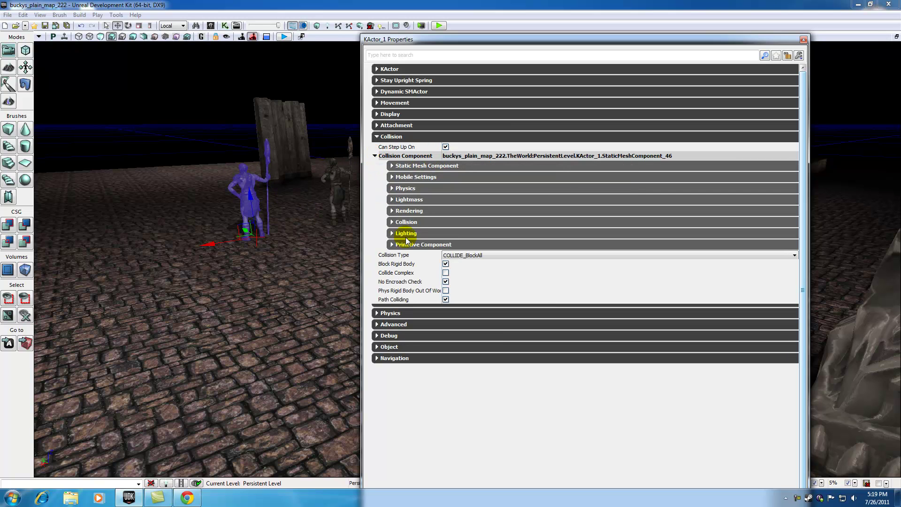
left_click(392, 223)
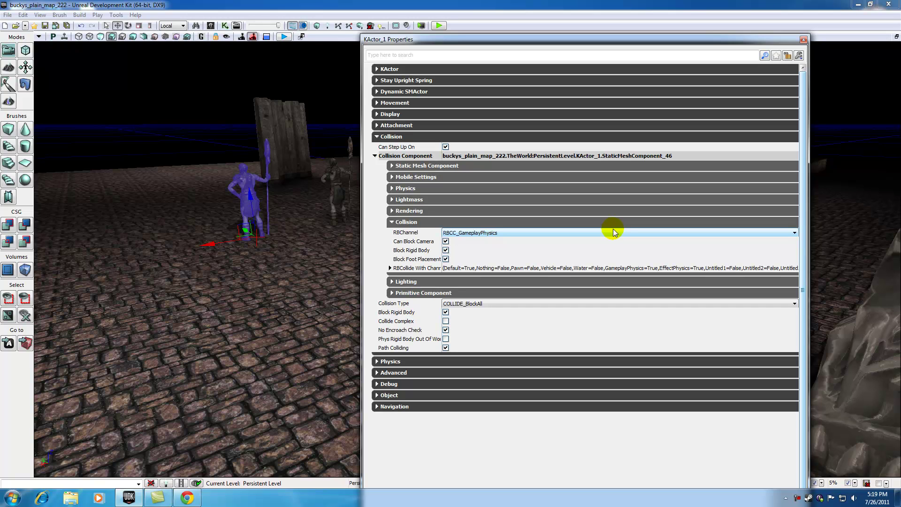
left_click(788, 232)
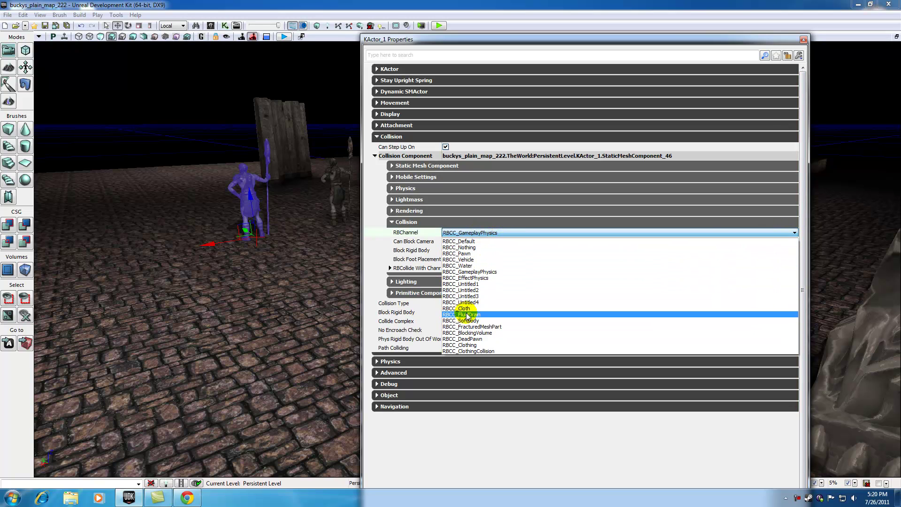
left_click(380, 233)
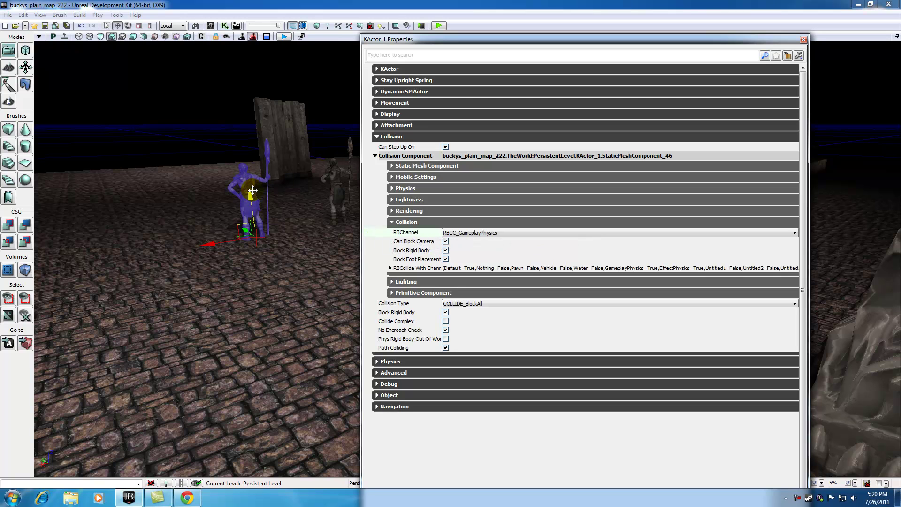
left_click(792, 233)
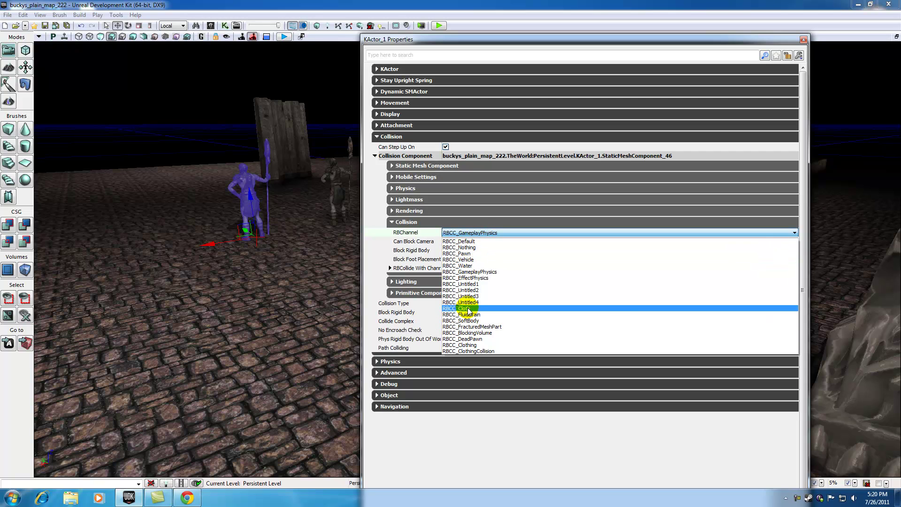
left_click(370, 227)
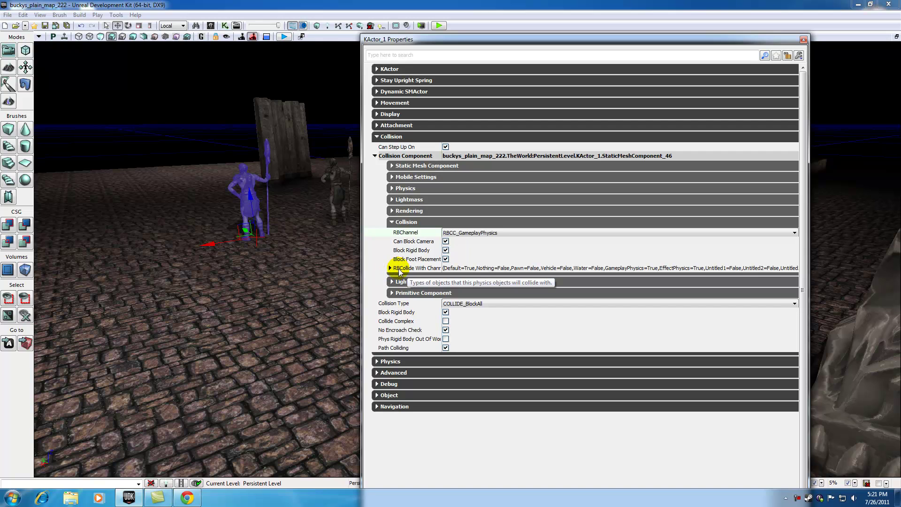
Step: Expand RBCollide With Channels, view the RBChannel options without changing them, then collapse the list
left_click(390, 268)
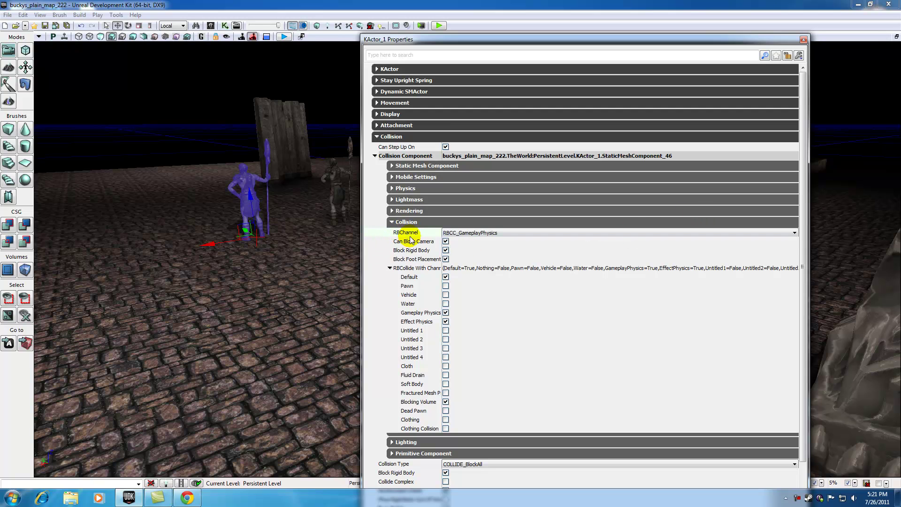
left_click(794, 233)
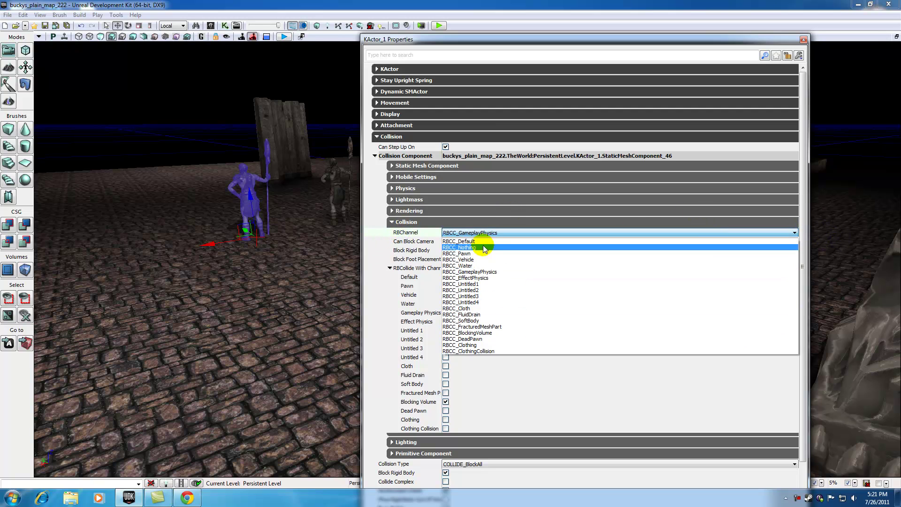
left_click(381, 237)
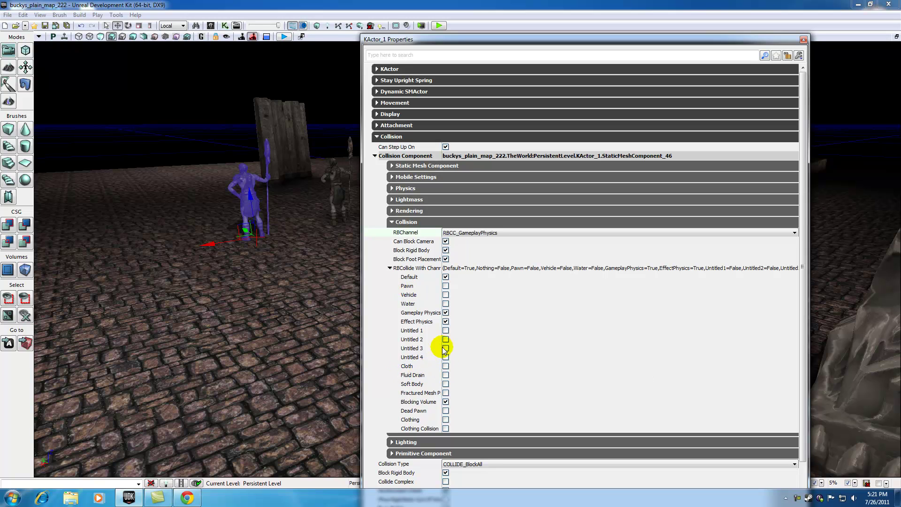
left_click(389, 268)
Step: Collapse the statue's Collision settings and expand the KActor properties
left_click(392, 223)
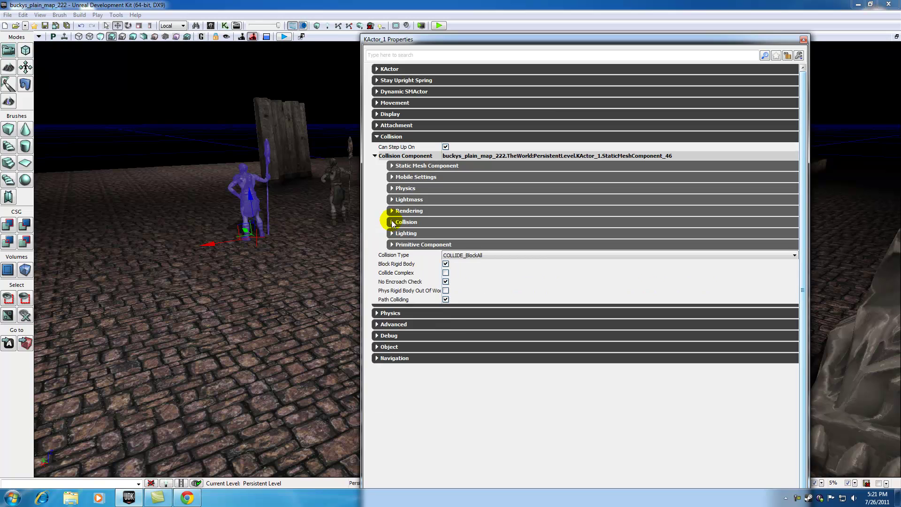
left_click(377, 136)
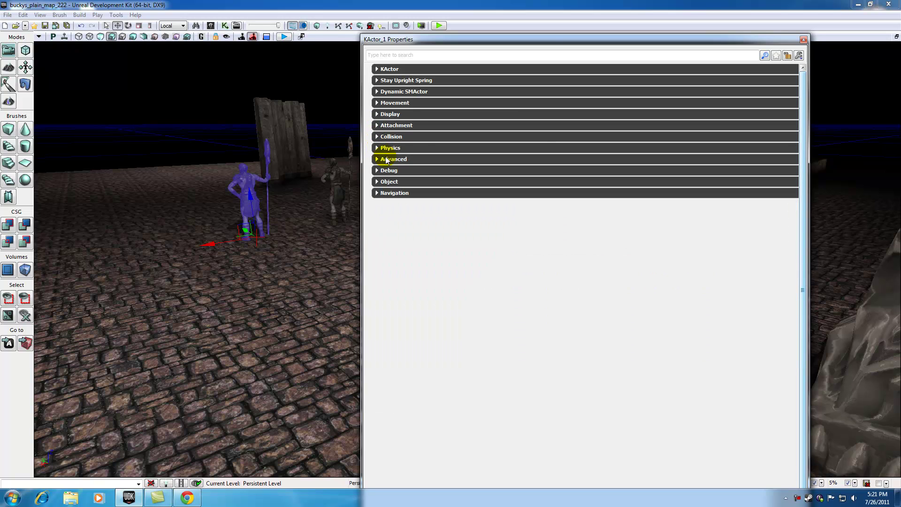
left_click(384, 69)
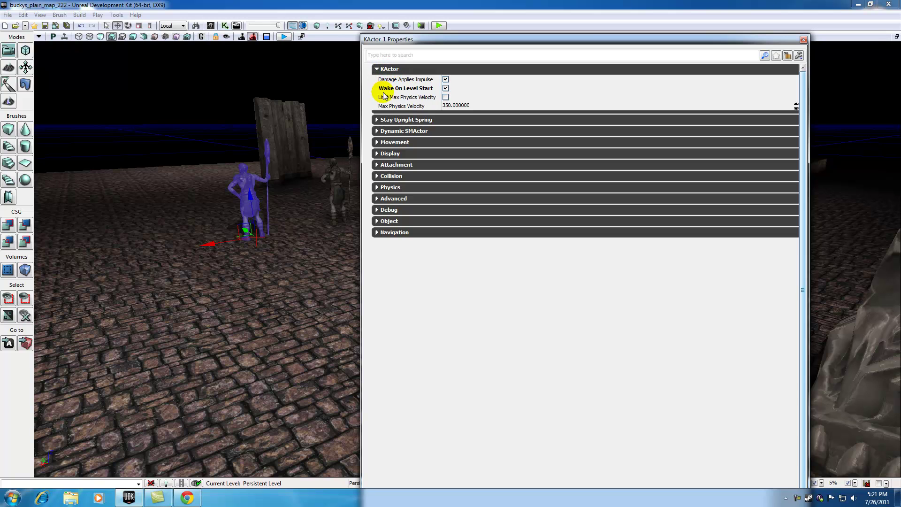
Step: Browse Stay Upright Spring, Dynamic SMActor and Movement, then uncheck Damage Applies Impulse
left_click(377, 119)
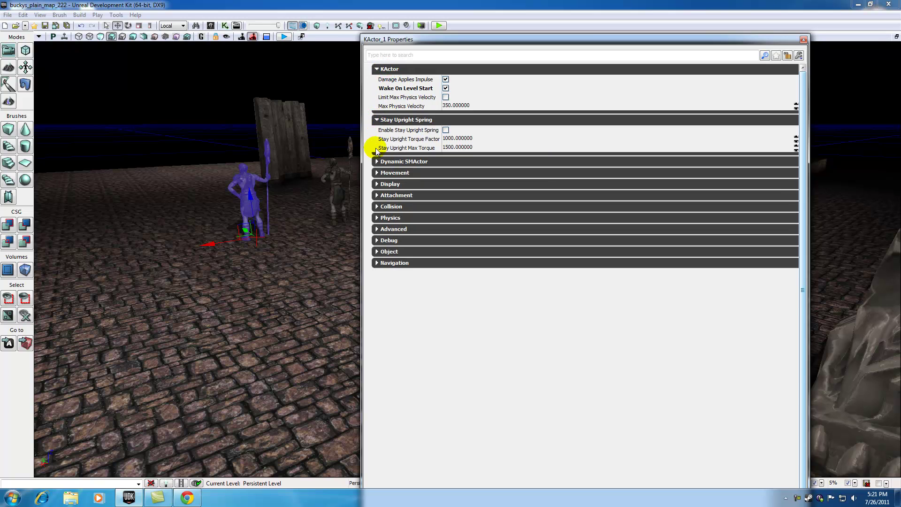
left_click(377, 161)
left_click(377, 211)
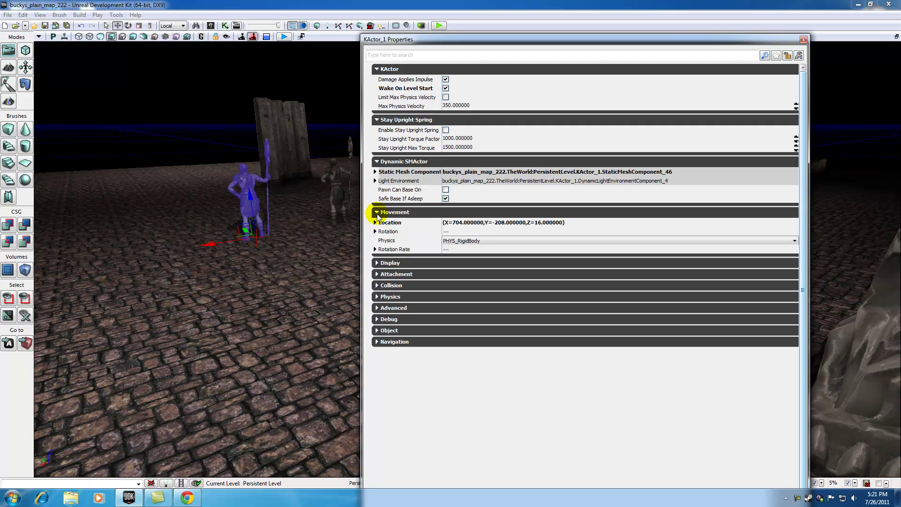
left_click(378, 213)
left_click(377, 161)
left_click(377, 119)
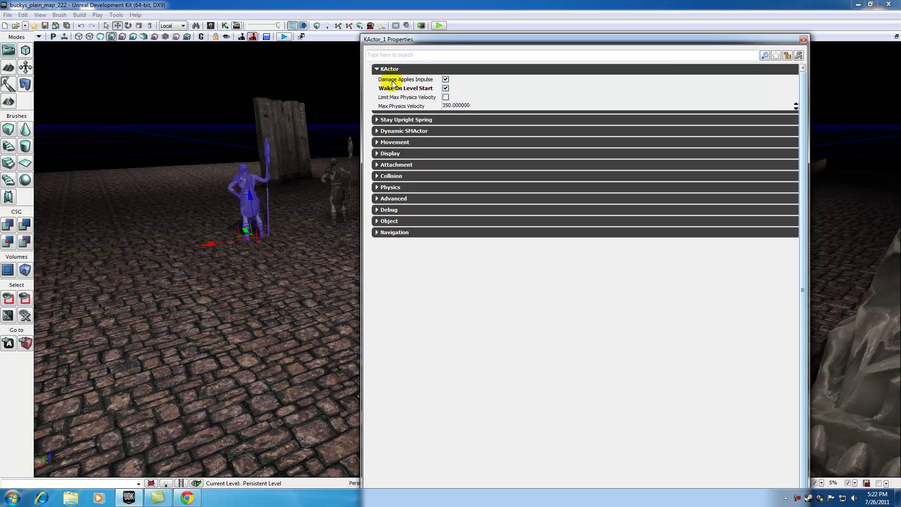
left_click(446, 79)
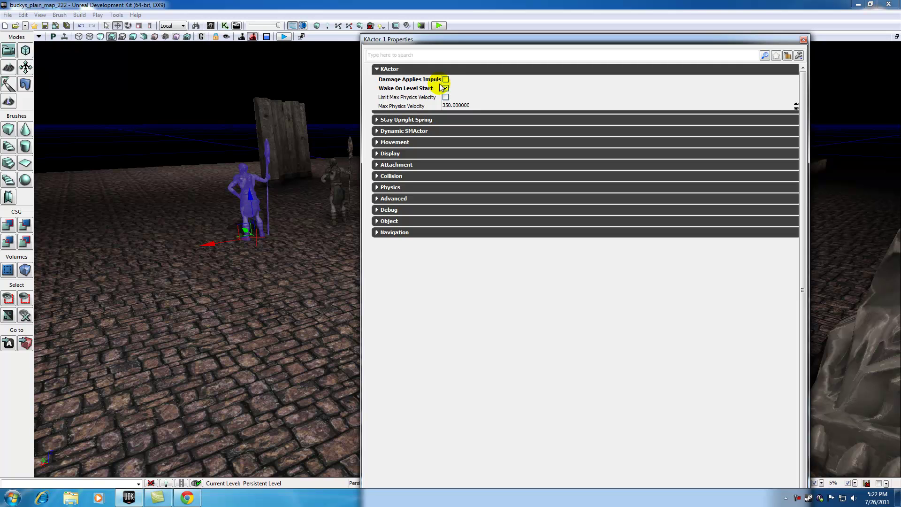
Step: Re-enable Damage Applies Impulse and toggle Wake On Level Start, leaving it on
left_click(446, 79)
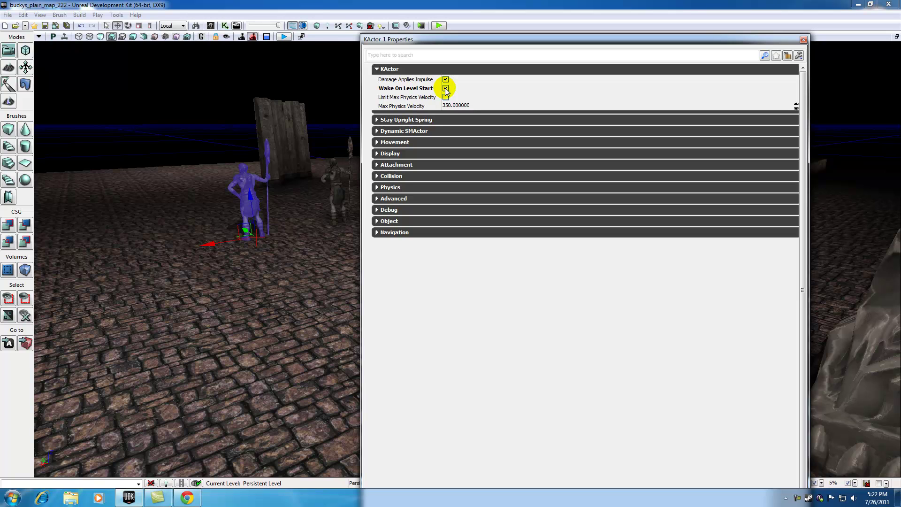
left_click(446, 89)
left_click(446, 89)
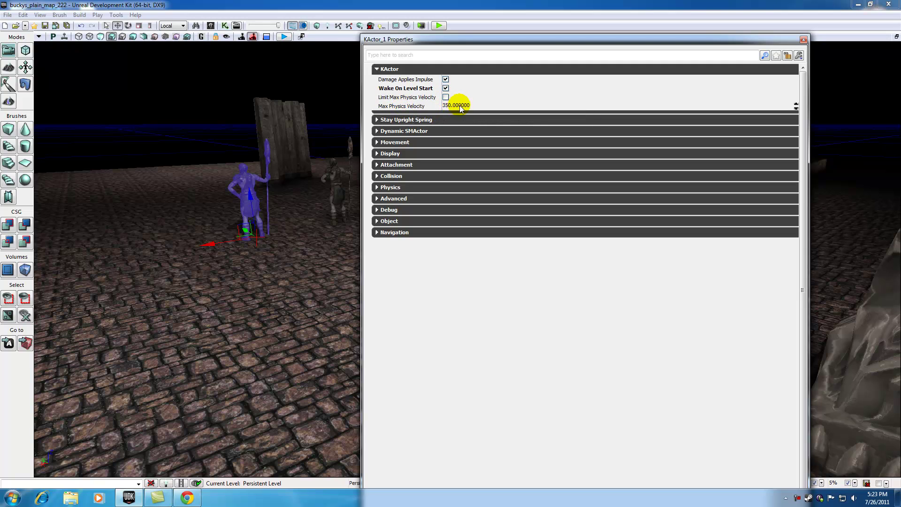
Step: Toggle Limit Max Physics Velocity on and off, leaving it unchecked with 350 max velocity
left_click(446, 97)
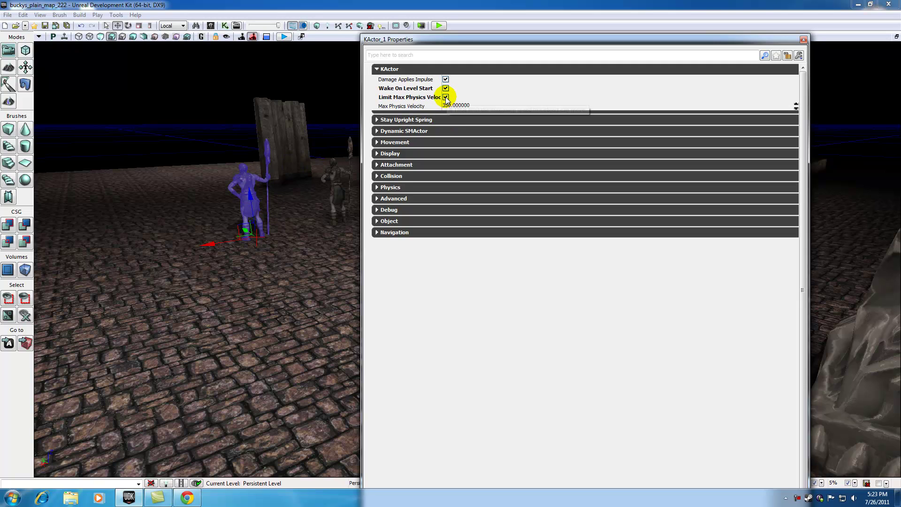
left_click(446, 97)
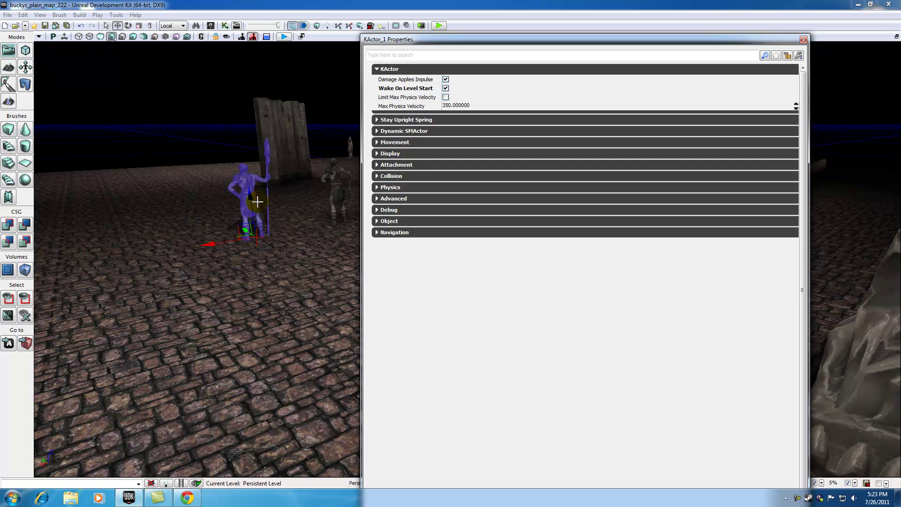
left_click(446, 97)
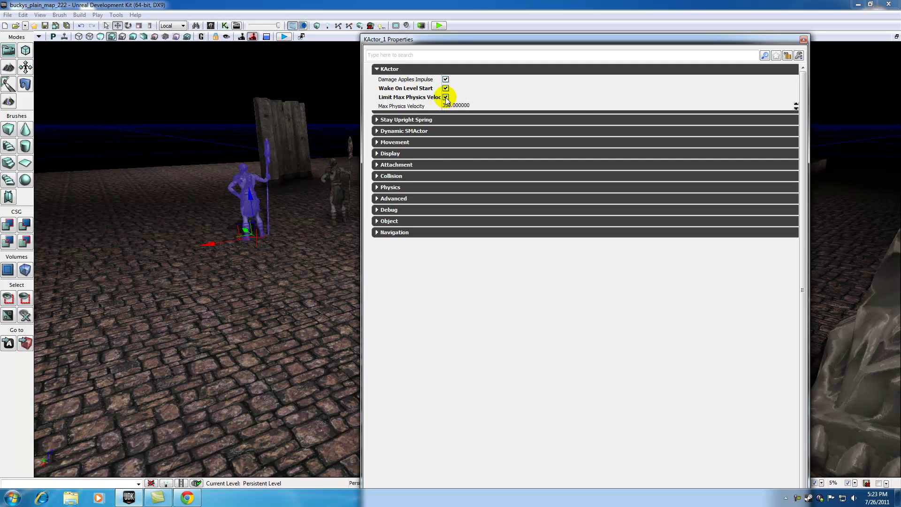
left_click(446, 98)
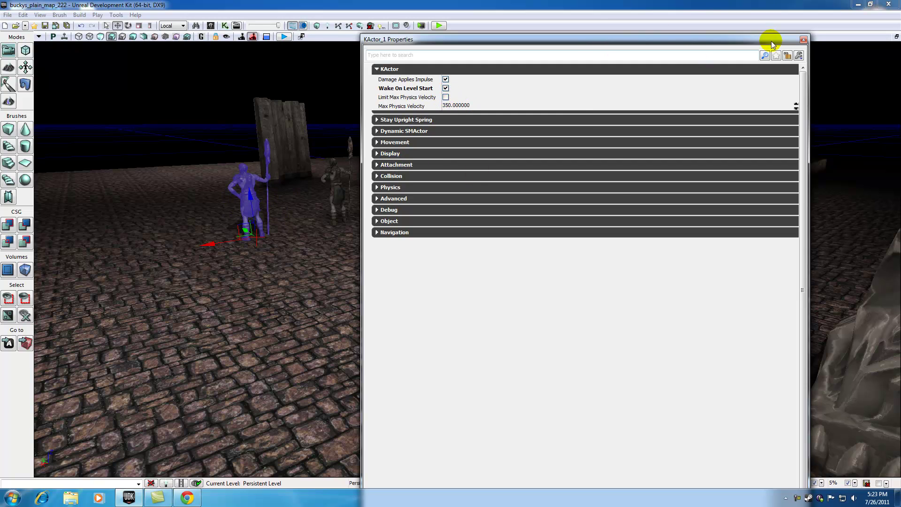
Step: Close KActor_1 Properties and find the statue's mesh S_NEC_Deco_SM_Cuchulainn_Pose3 in the Content Browser
left_click(804, 40)
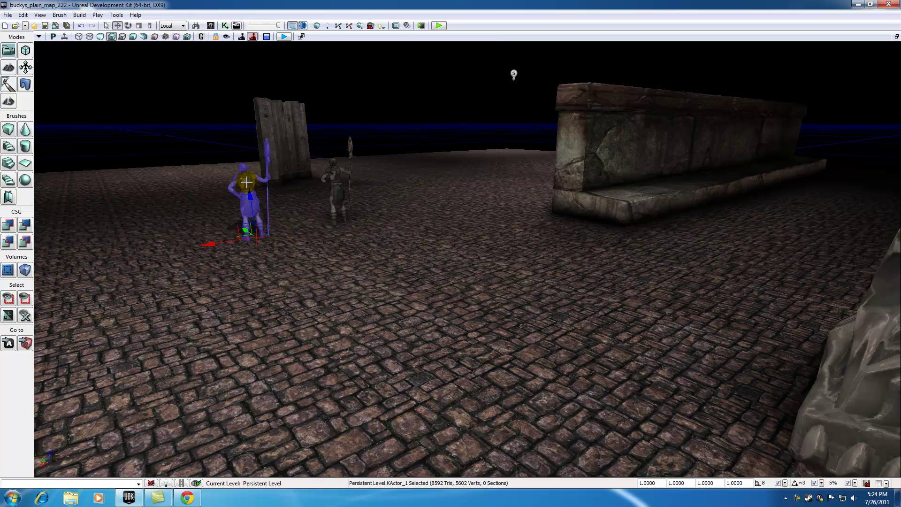
right_click(246, 183)
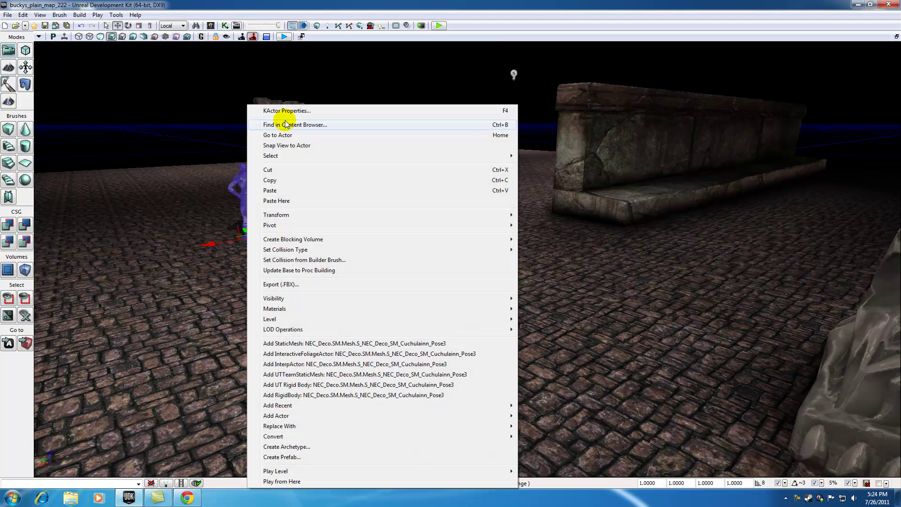
left_click(286, 124)
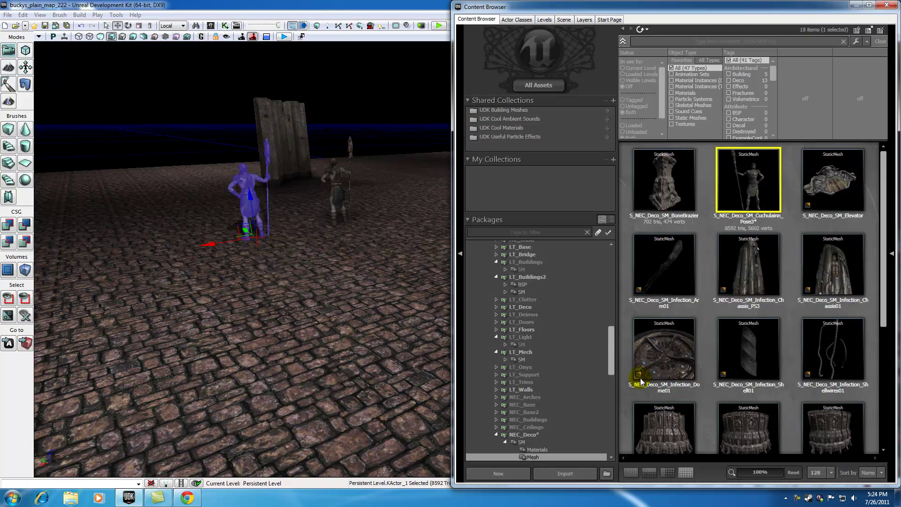
Step: Open Cuchulainn_Pose3 in the Static Mesh Editor, expand Body Setup and view the Sleep Family options
double_click(750, 176)
left_click(439, 119)
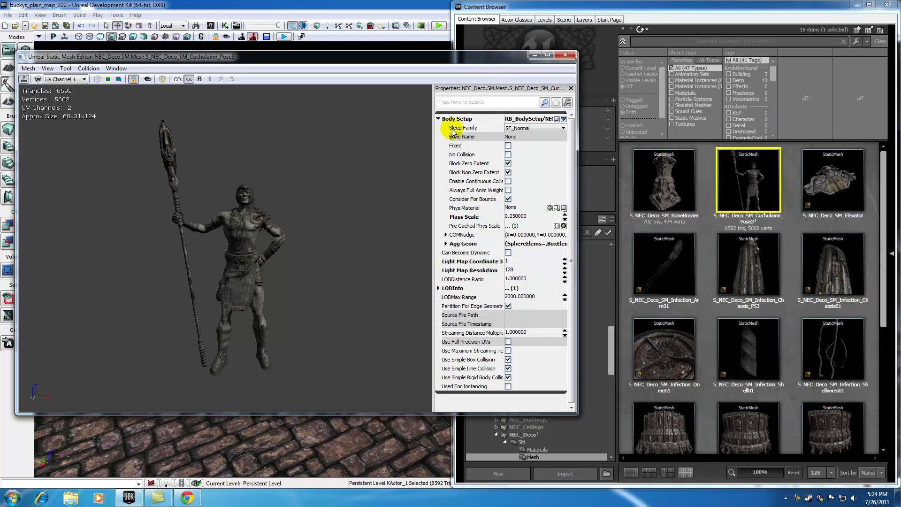
left_click(453, 128)
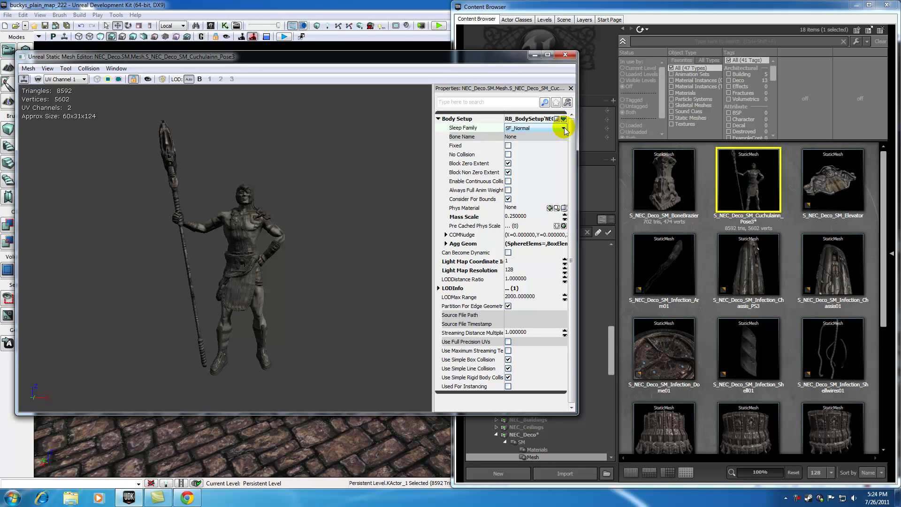
left_click(564, 128)
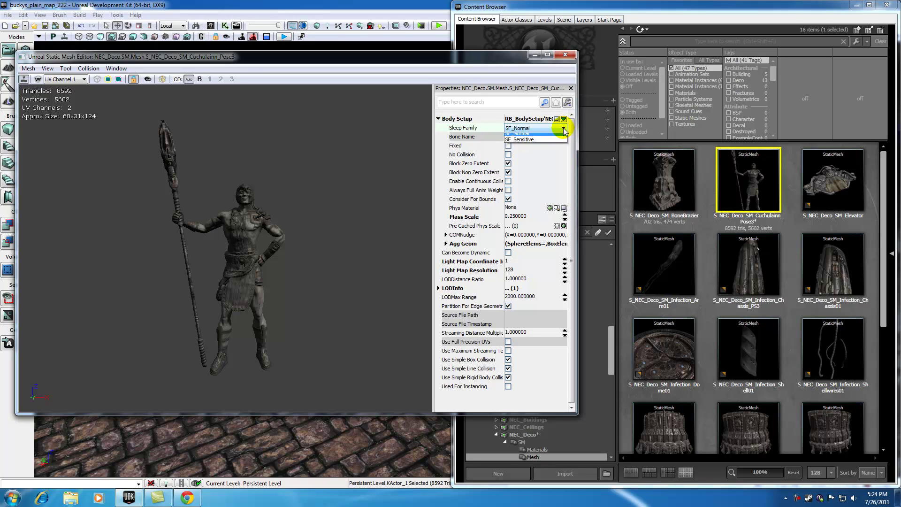
Step: Leave Sleep Family at SF_Normal and check Fixed in the mesh's Body Setup
left_click(564, 129)
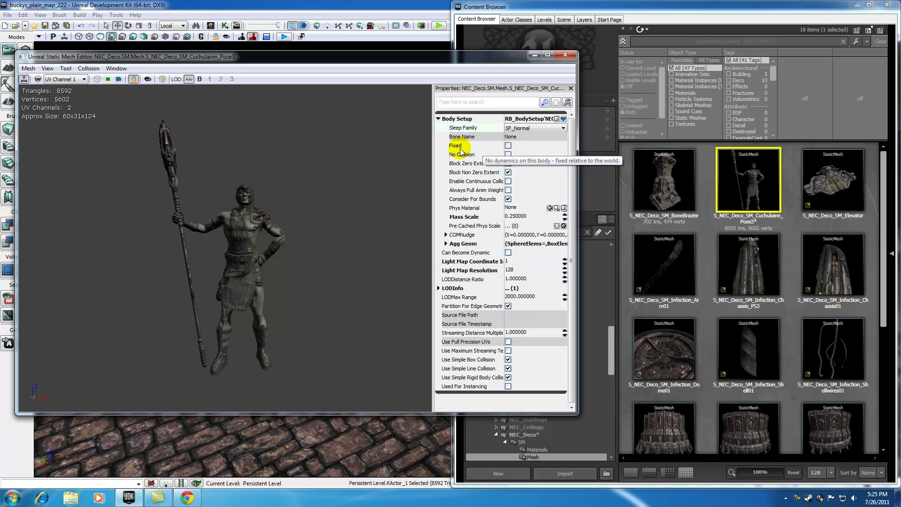
left_click(508, 146)
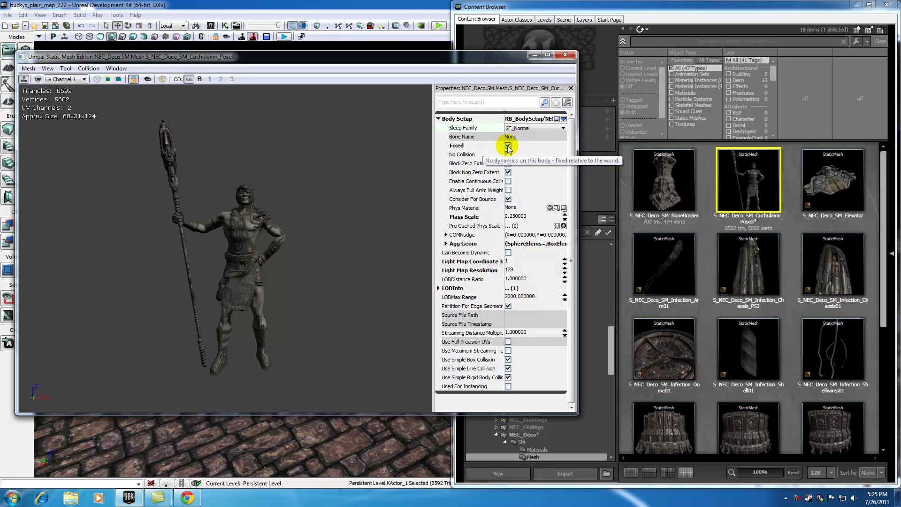
Step: Uncheck Fixed and check Enable Continuous Collision in the Cuchulainn mesh's Body Setup
left_click(508, 147)
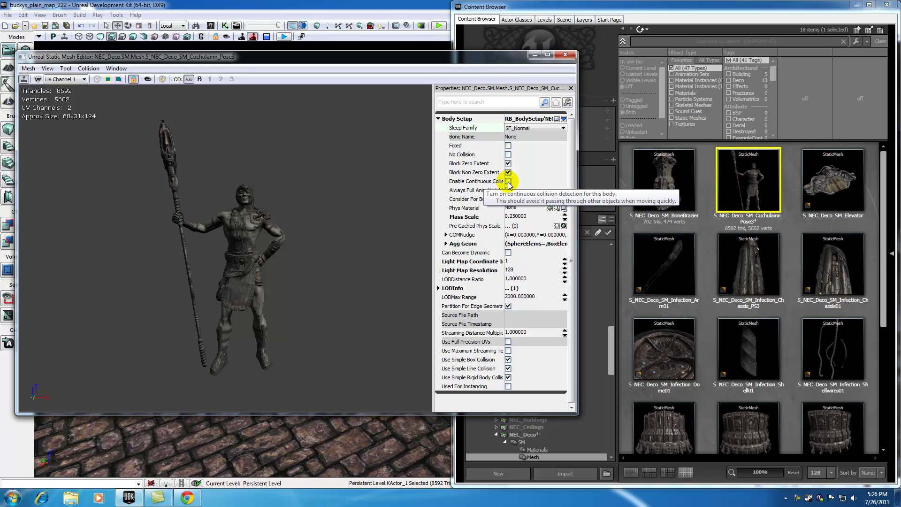
left_click(508, 181)
Step: Uncheck Enable Continuous Collision in the Cuchulainn mesh's Body Setup
left_click(509, 182)
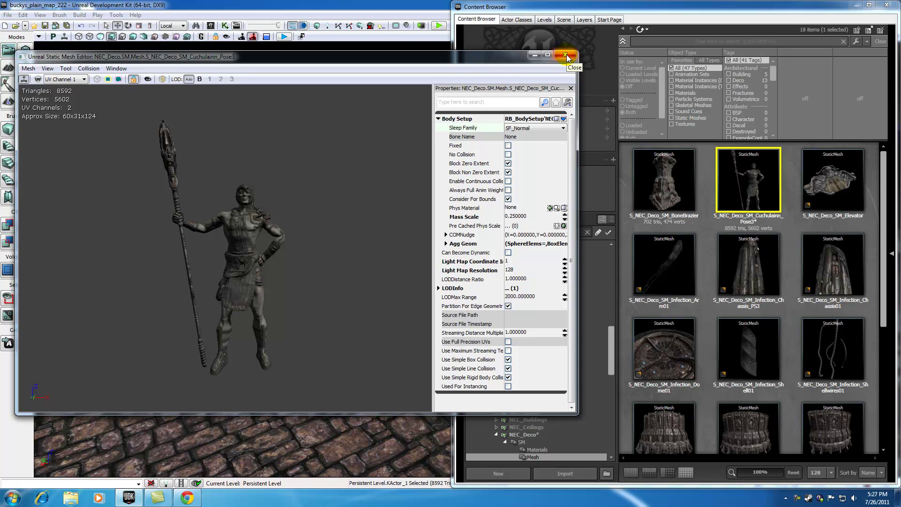
Step: Close the Static Mesh Editor, briefly reselect the left soldier statue, then deselect it in the viewport
left_click(566, 55)
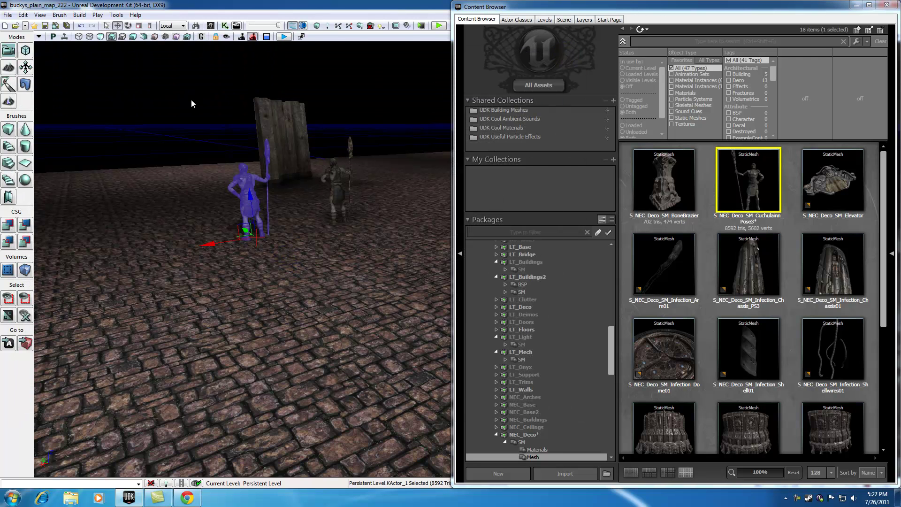
left_click(238, 167)
left_click(240, 162)
left_click(246, 169)
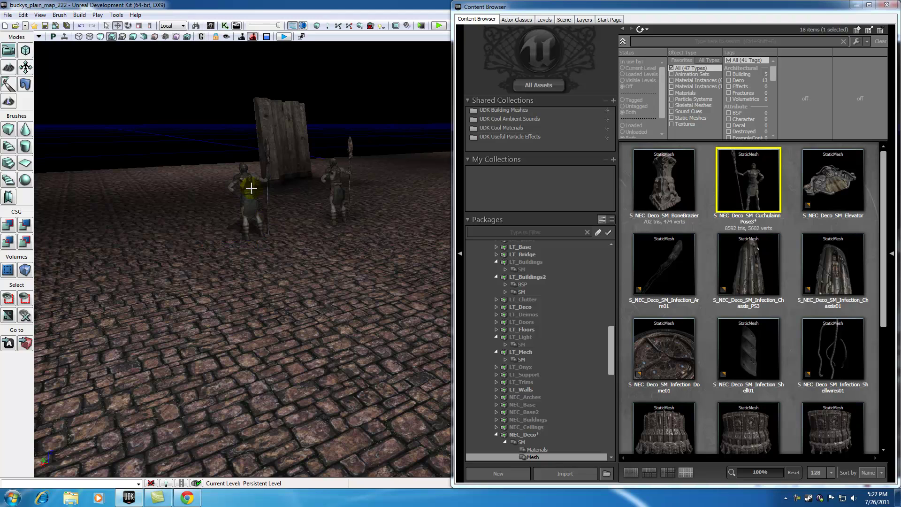